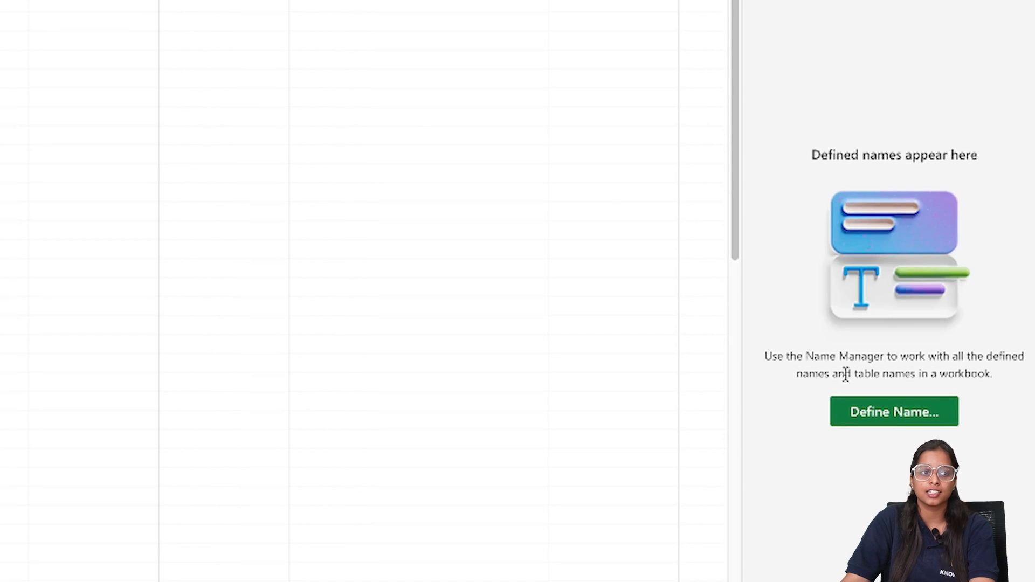
Define the name Fruits for the range A2:A8 on the Dependent DropDown sheet.
left_click(897, 413)
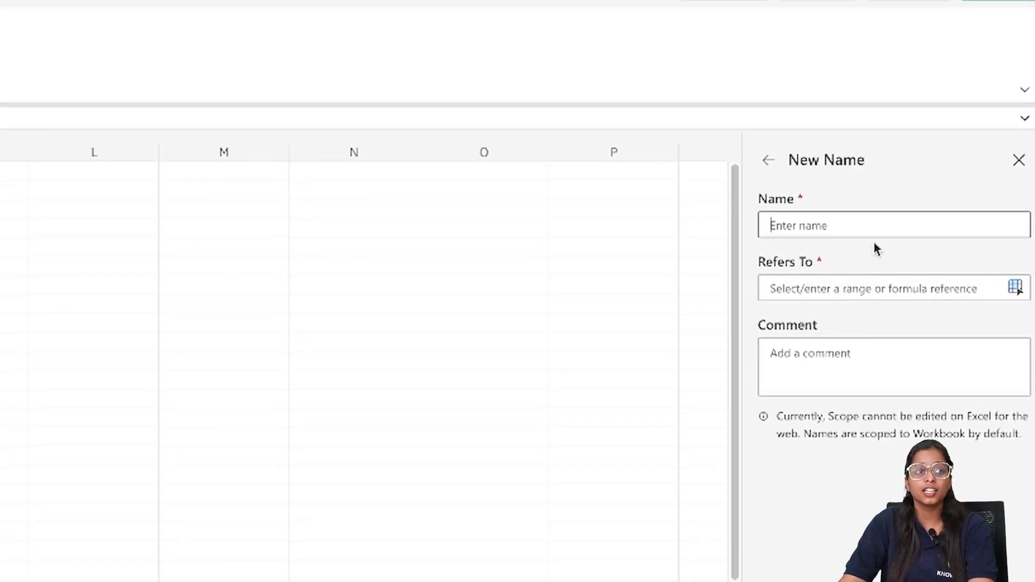
type("Fruits")
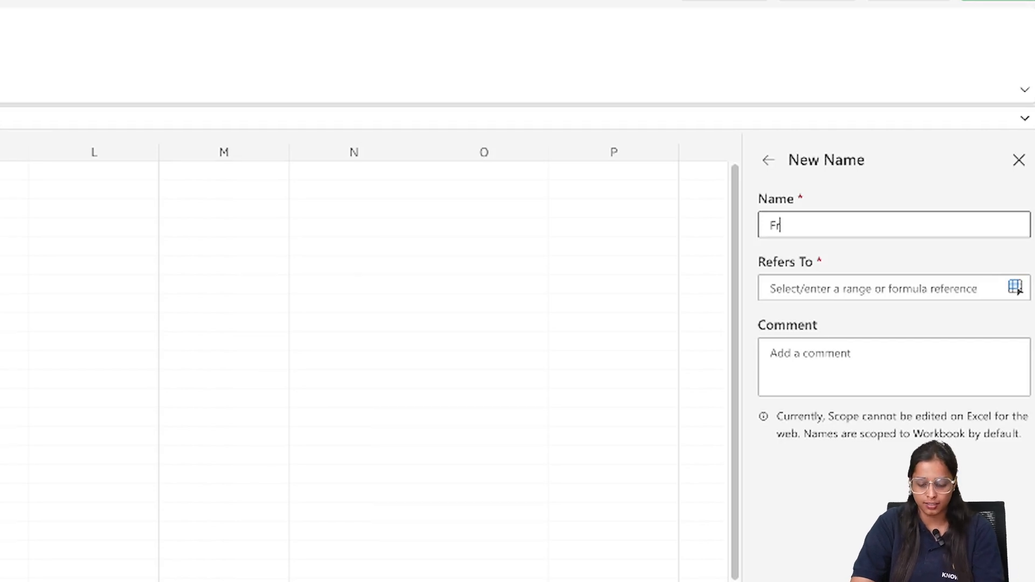
left_click(897, 288)
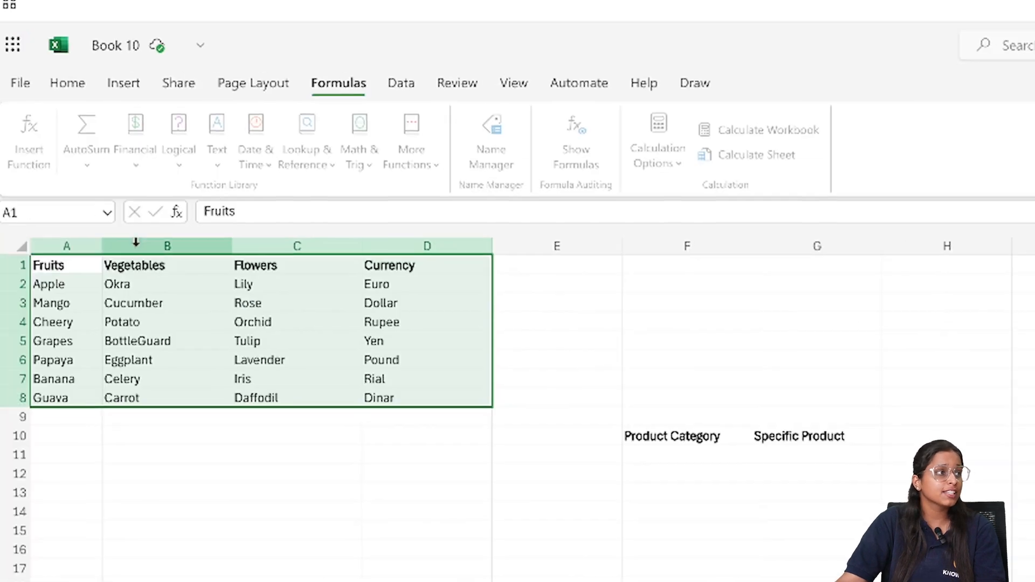
left_click(64, 284)
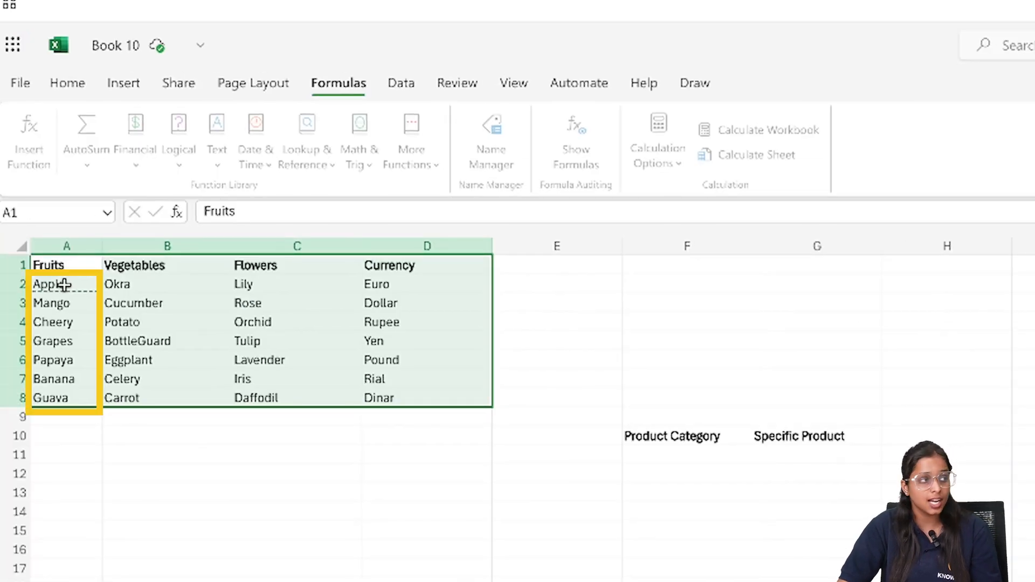
key("shift+Down")
key("shift+Down")
key("shift+Down")
key("shift+Down")
key("shift+Down")
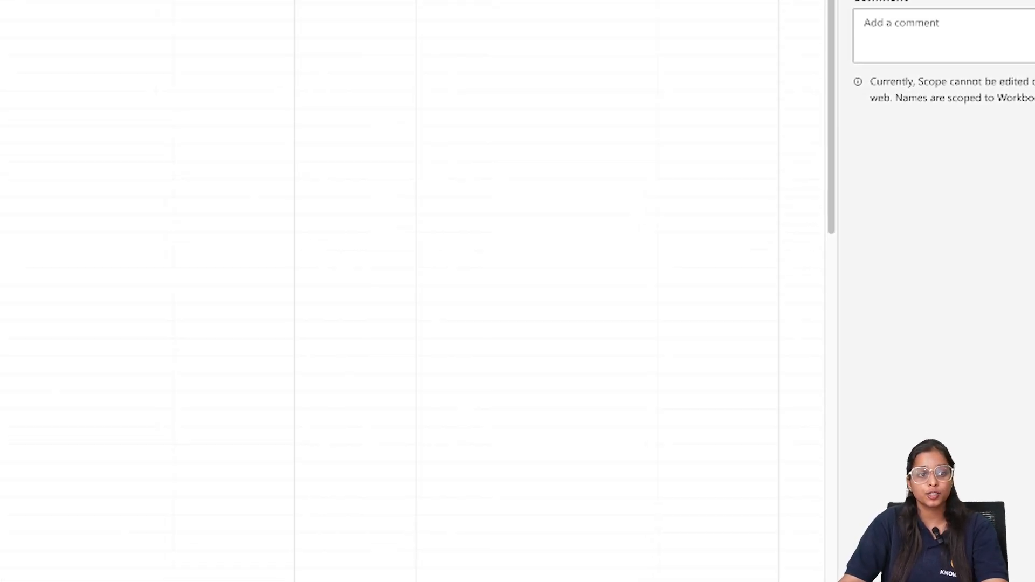
left_click(1031, 535)
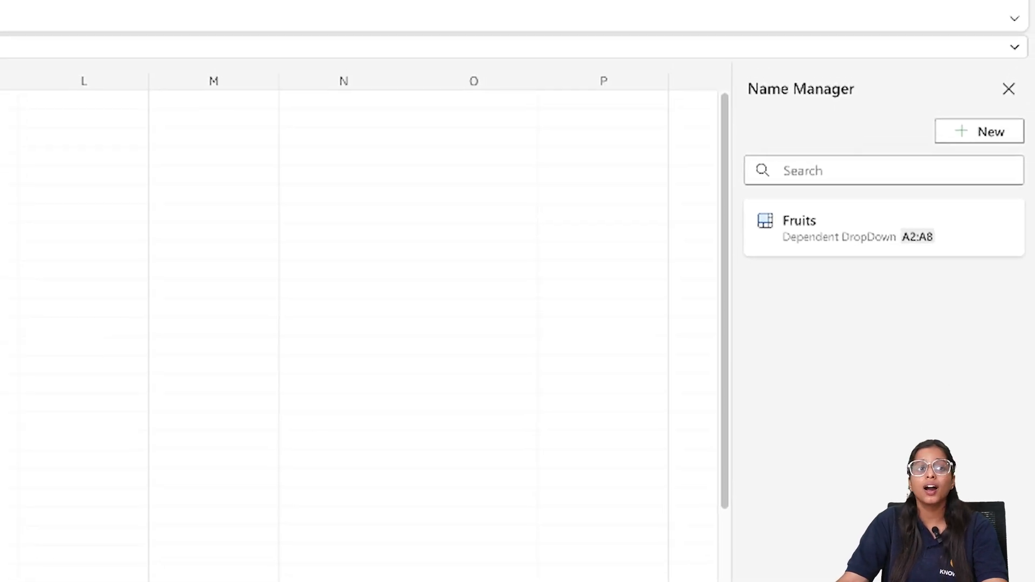
Define the name Vegetables for the range B2:B8 on the Dependent DropDown sheet.
left_click(995, 136)
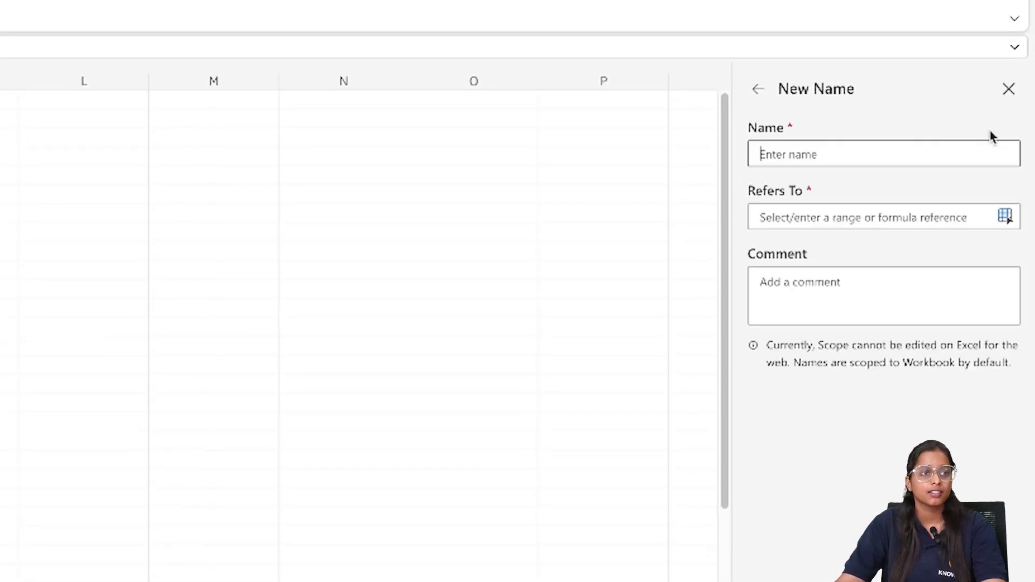
left_click(851, 162)
type("V")
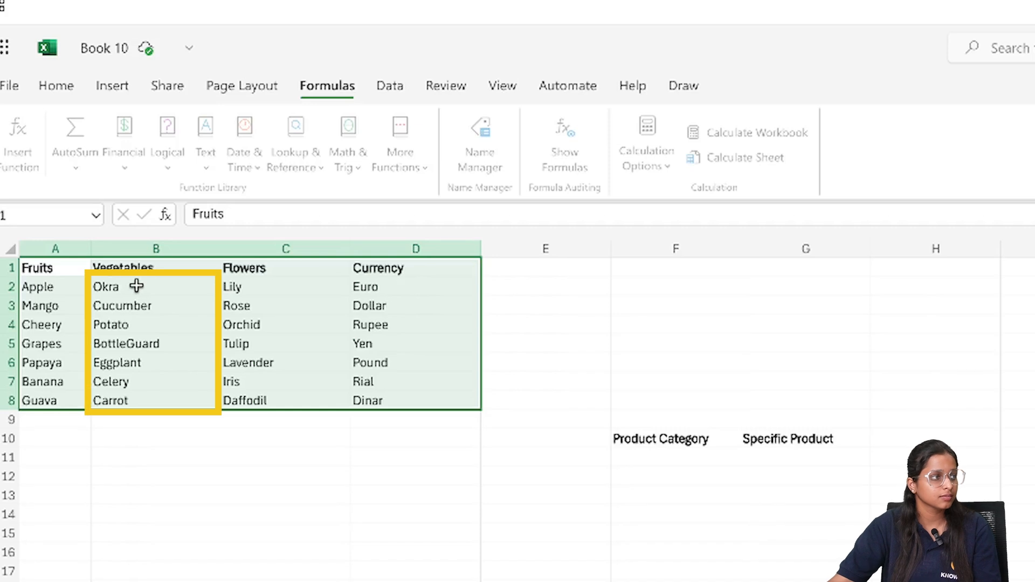
left_click_drag(137, 286, 136, 400)
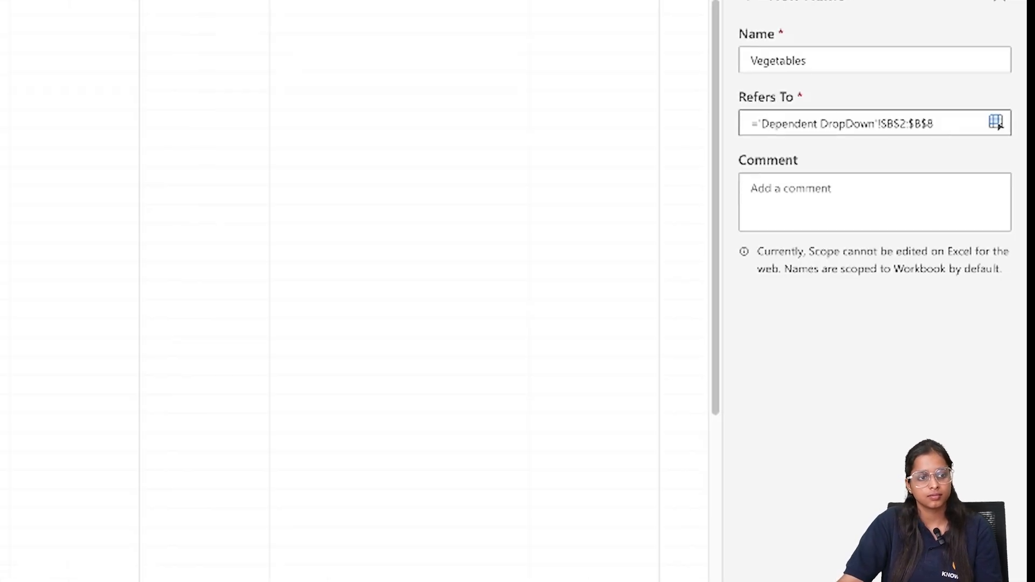
left_click(1012, 560)
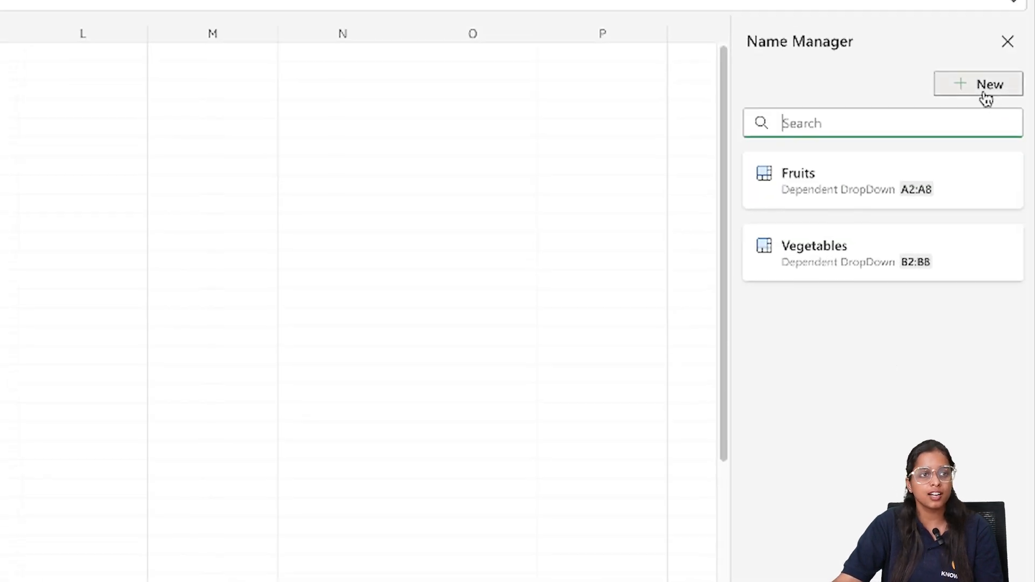
Define the name Flowers for the range C2:C8 on the Dependent DropDown sheet.
left_click(986, 99)
type("Flowers")
left_click(795, 169)
left_click(245, 252)
left_click_drag(242, 367, 242, 253)
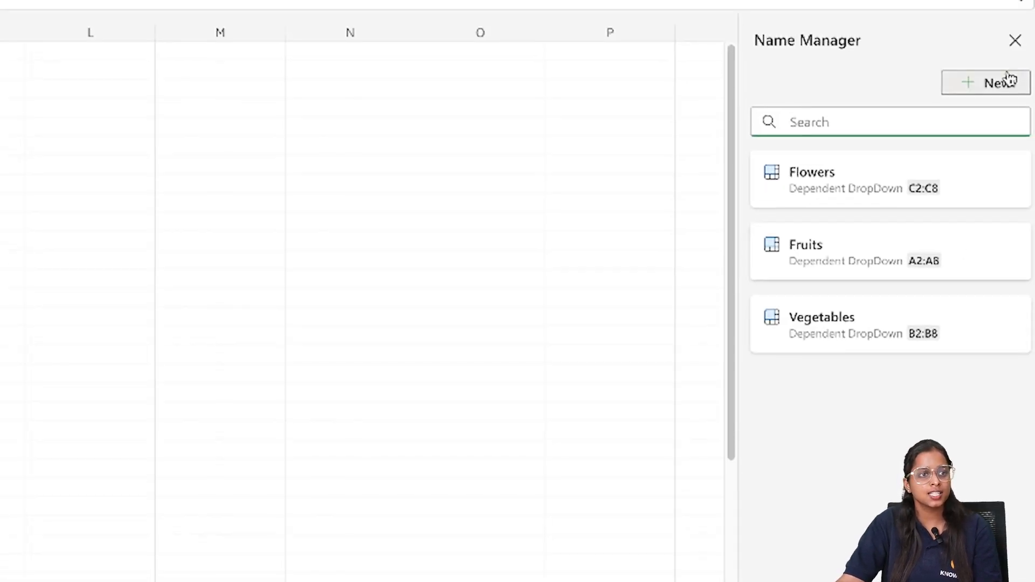
Define the name Currency for the range D2:D8 on the Dependent DropDown sheet.
left_click(1007, 82)
type("Currency")
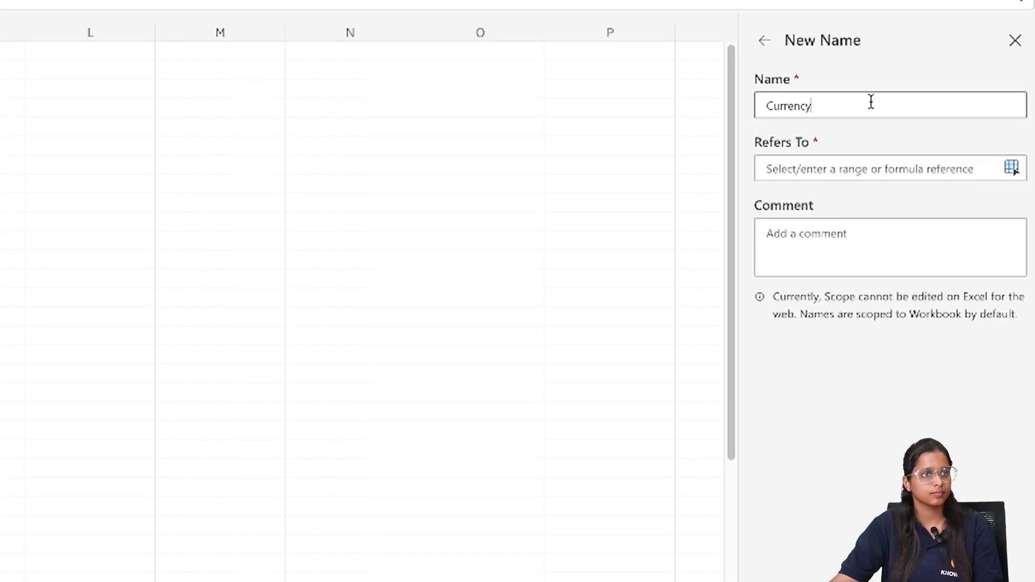
left_click(859, 171)
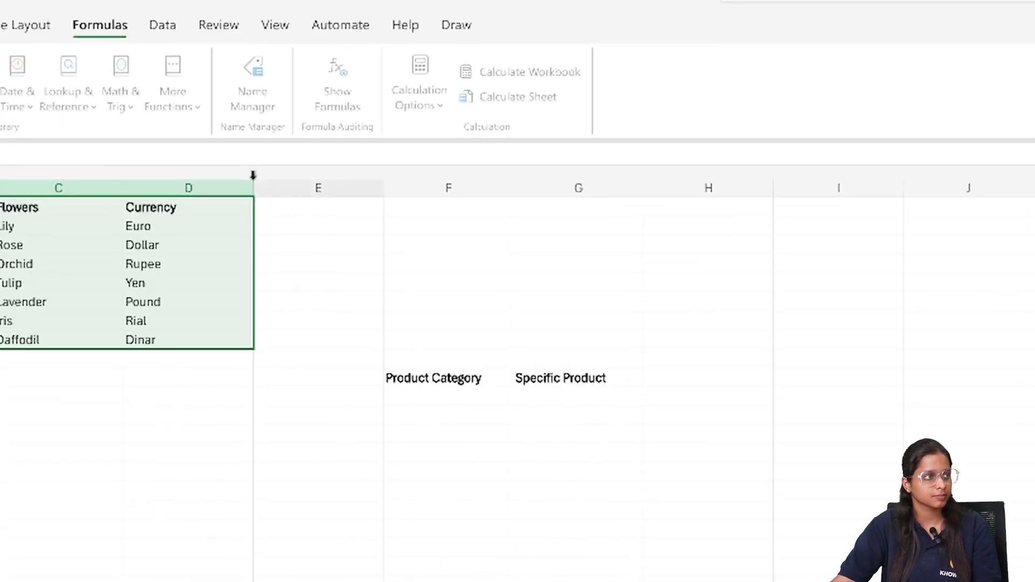
left_click_drag(135, 235, 146, 340)
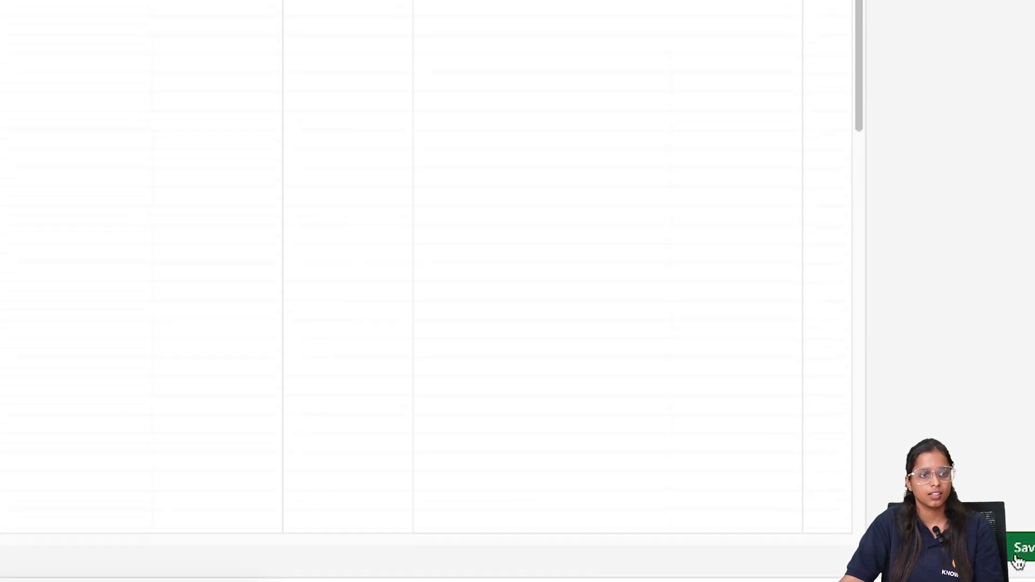
left_click(1018, 560)
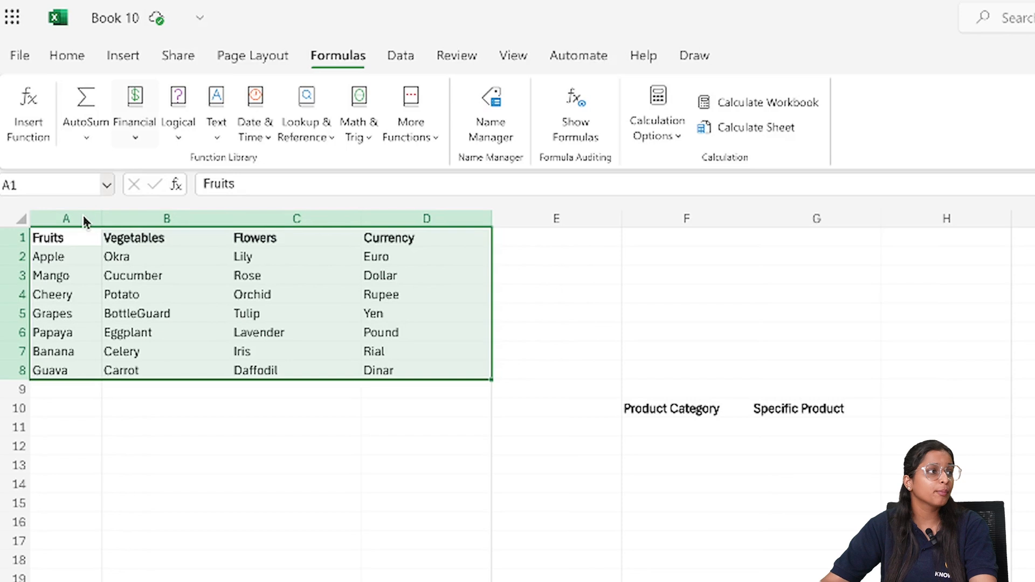
Check the defined names and go to the Currency range to see which cells it covers.
left_click(106, 187)
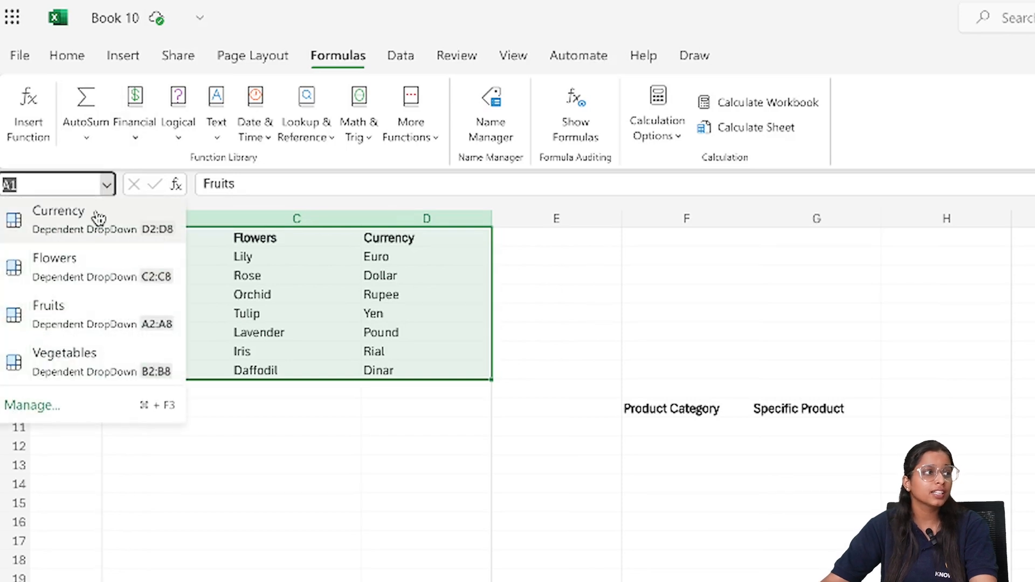
left_click(89, 212)
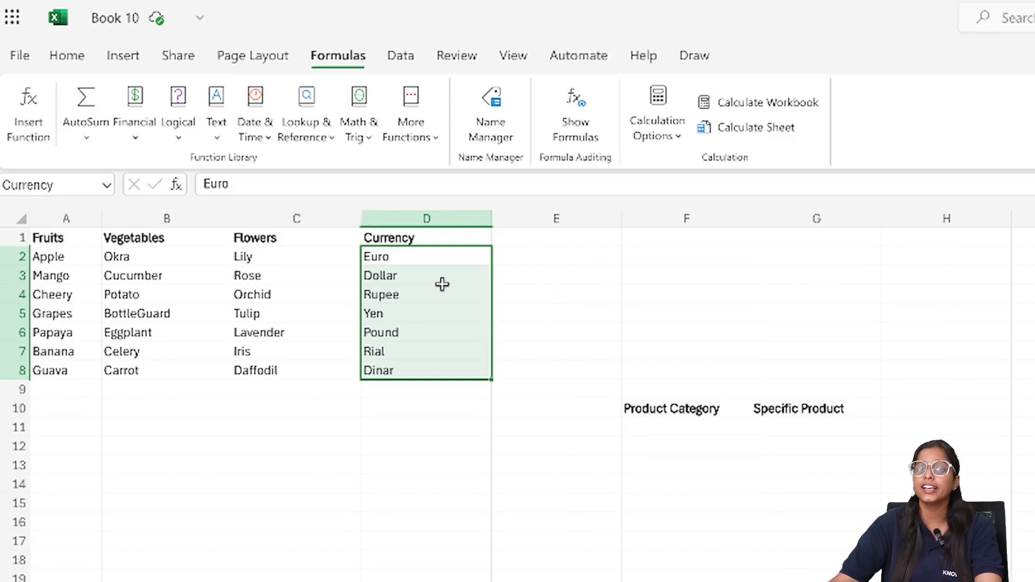
left_click(556, 581)
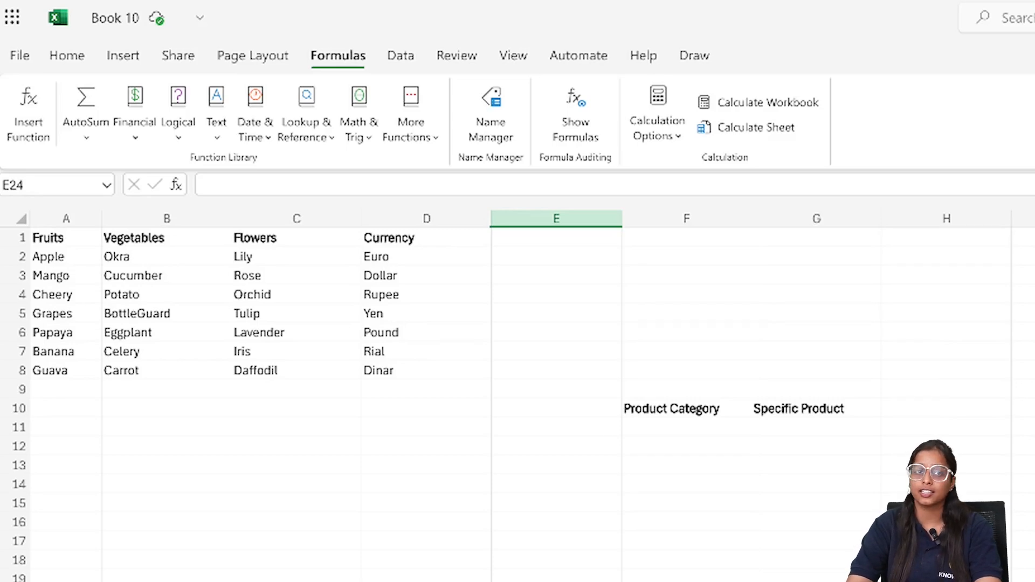
Add List data validation to cell F11 under Product Category, using the header cells =$A$1:$D$1 as the source.
left_click(401, 54)
left_click(686, 427)
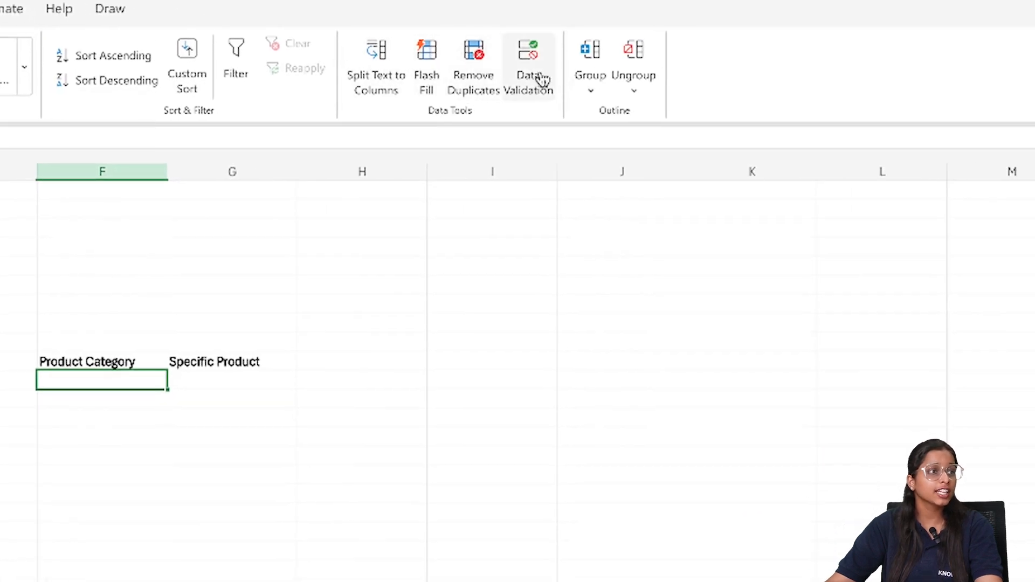
left_click(531, 79)
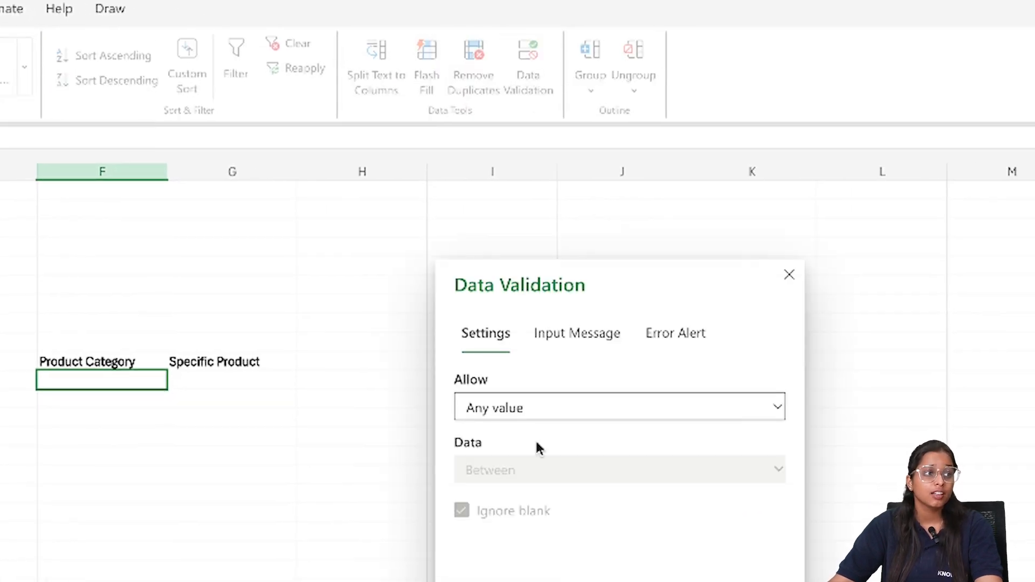
left_click(545, 411)
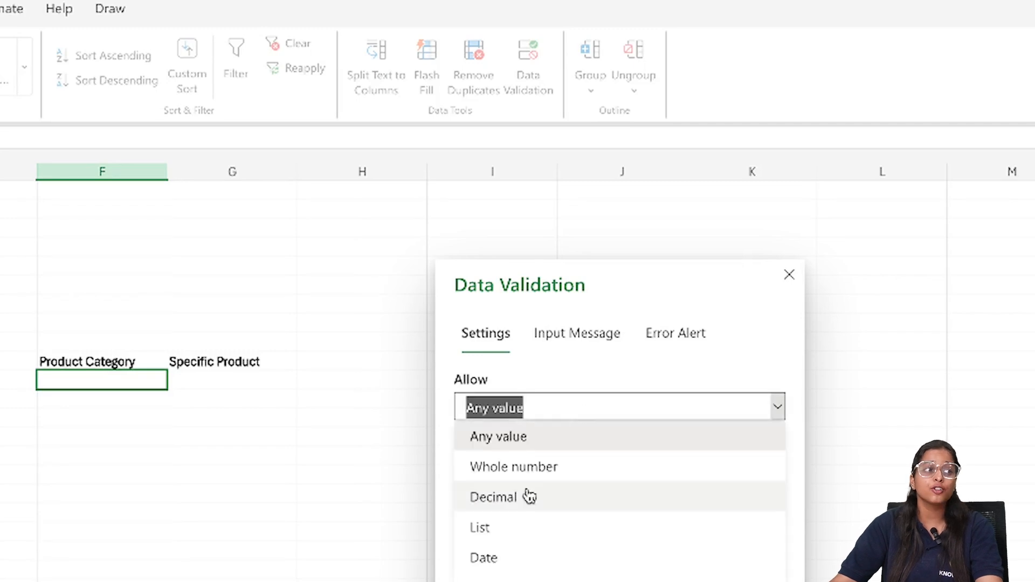
left_click(492, 526)
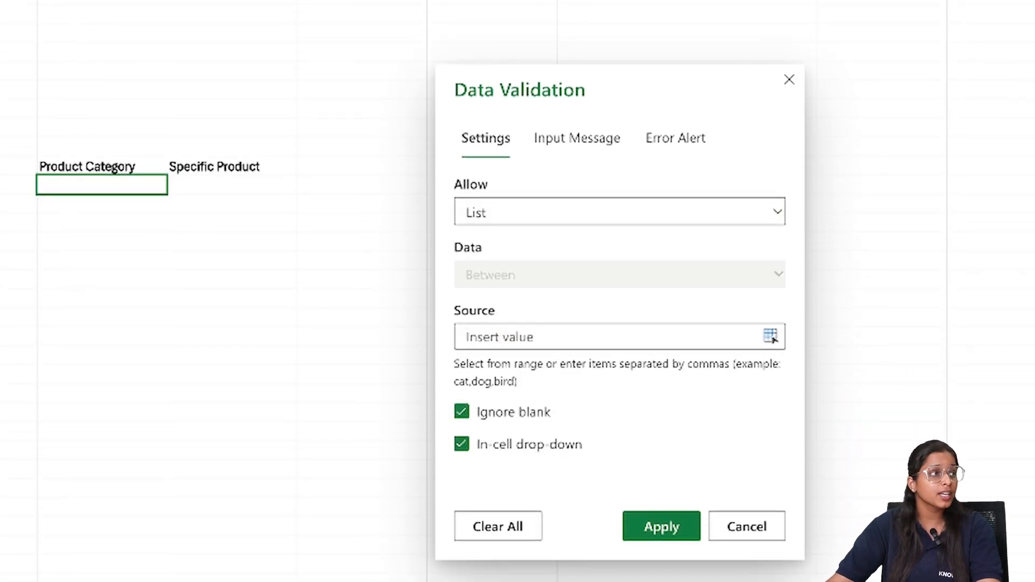
left_click(47, 121)
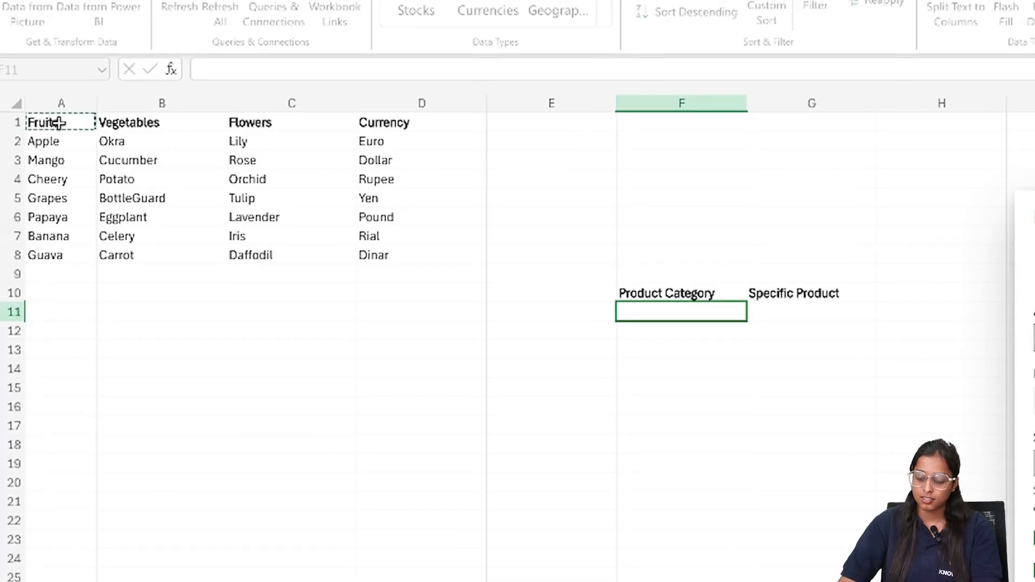
left_click_drag(58, 123, 422, 122)
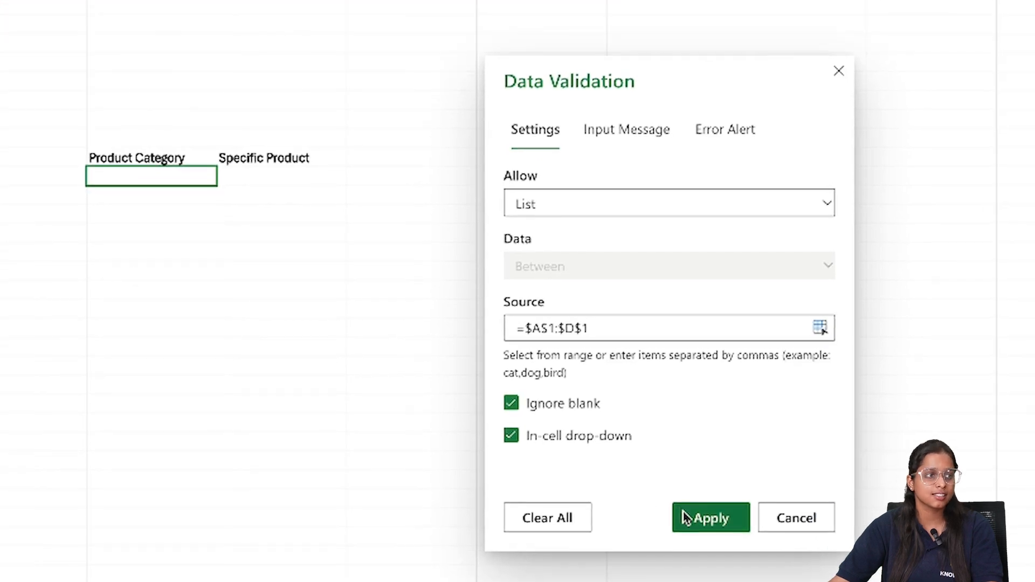
left_click(706, 519)
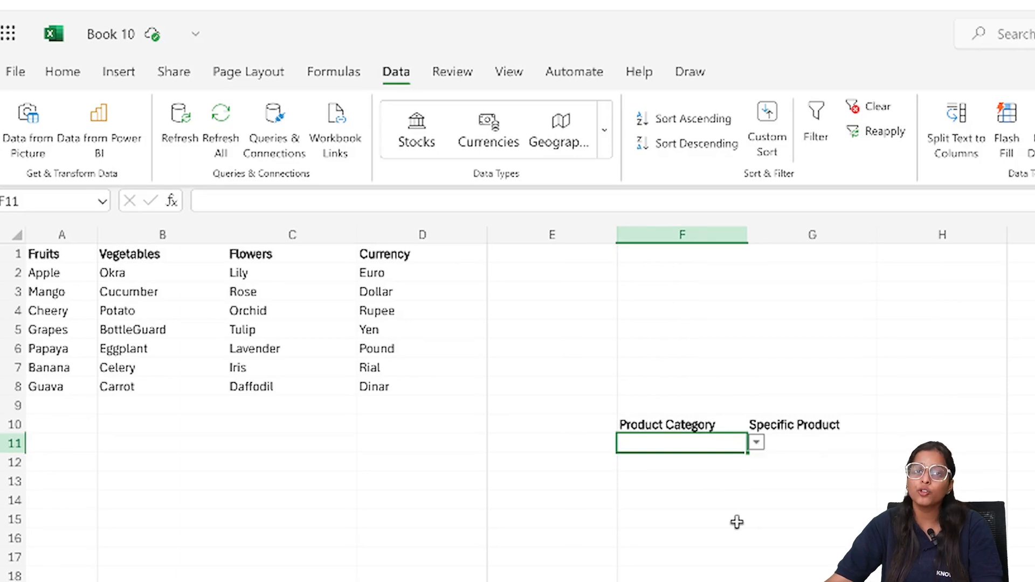
Choose Vegetables as the product category in cell F11.
left_click(758, 445)
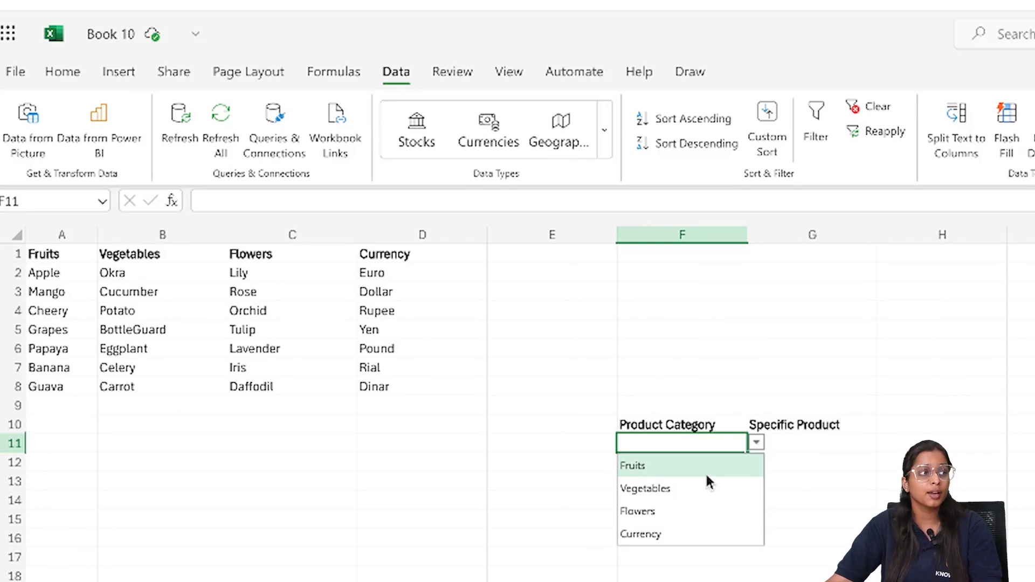
left_click(691, 485)
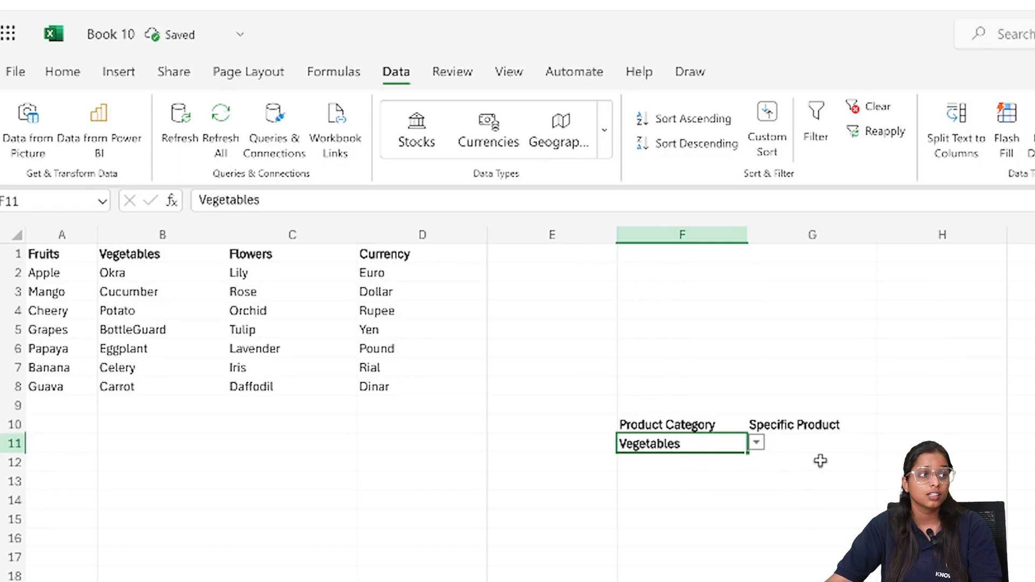
double_click(814, 443)
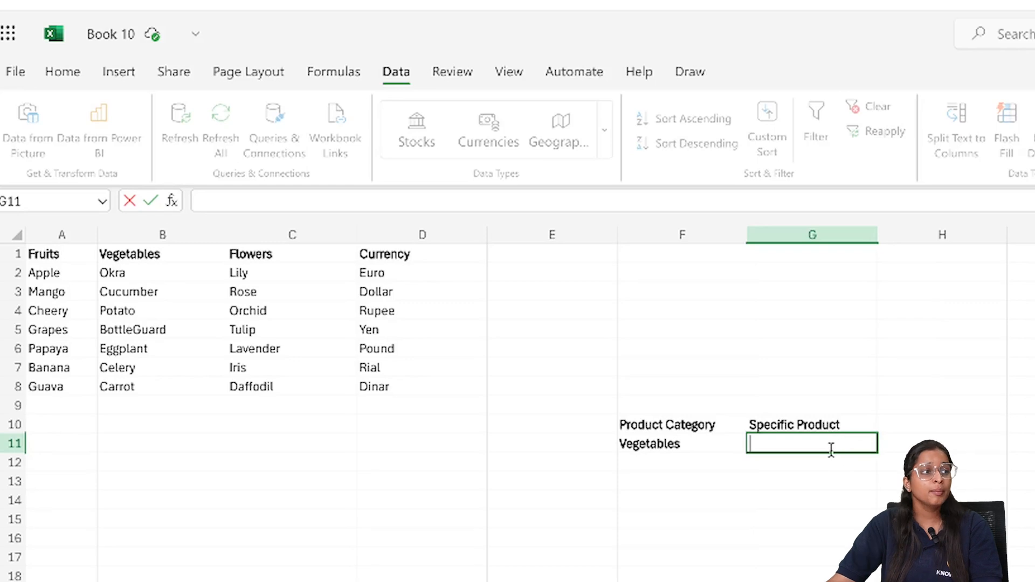
left_click(807, 518)
Add List data validation to cell G11 under Specific Product, with =INDIRECT($F$11) as the source.
left_click(785, 445)
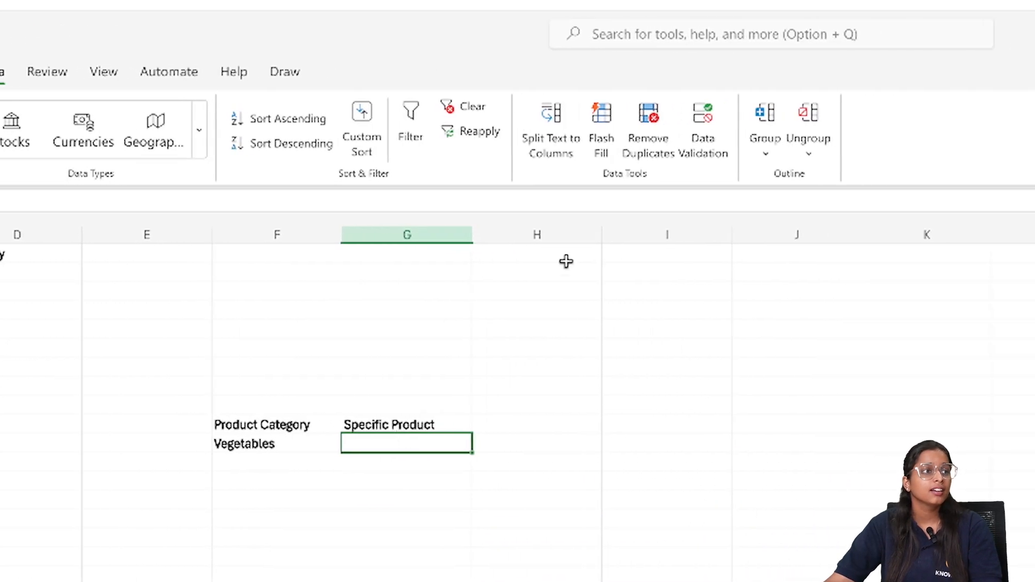
left_click(680, 134)
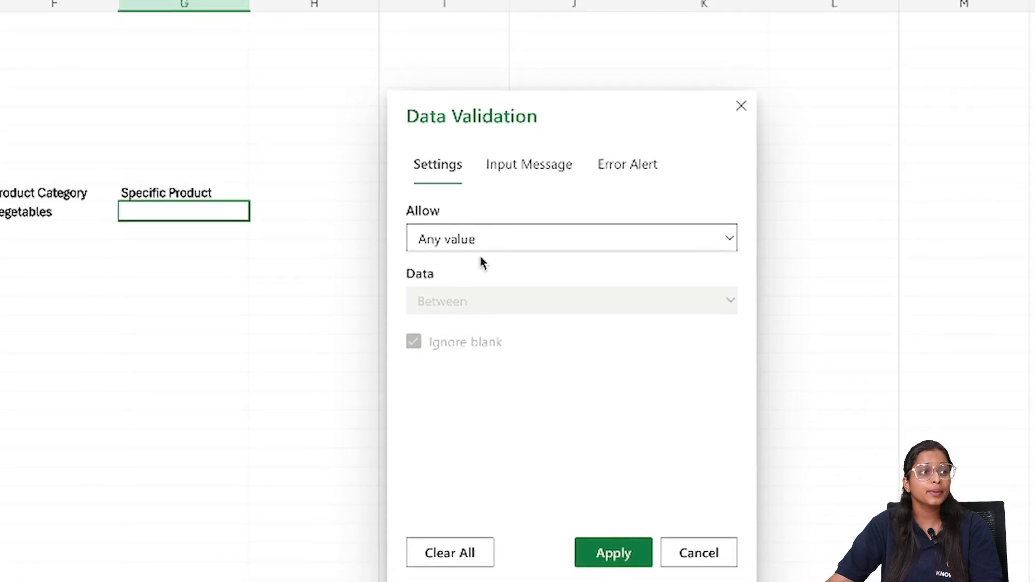
left_click(664, 449)
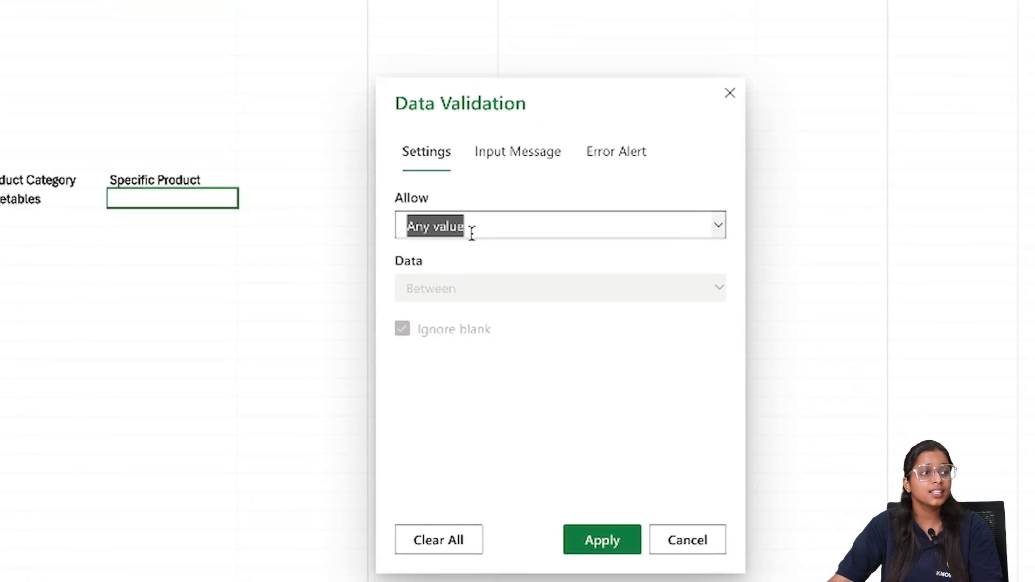
left_click(445, 356)
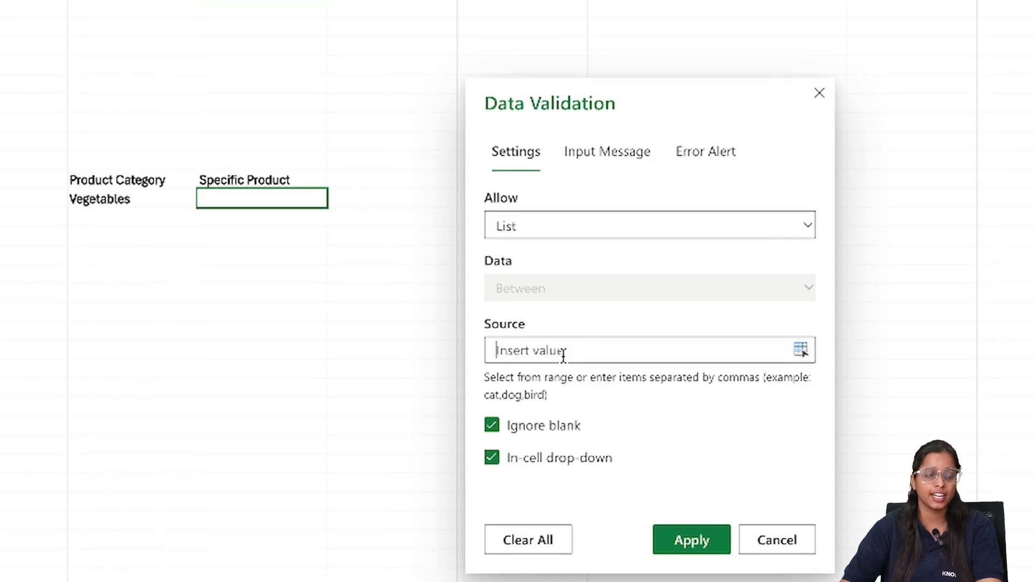
type("=")
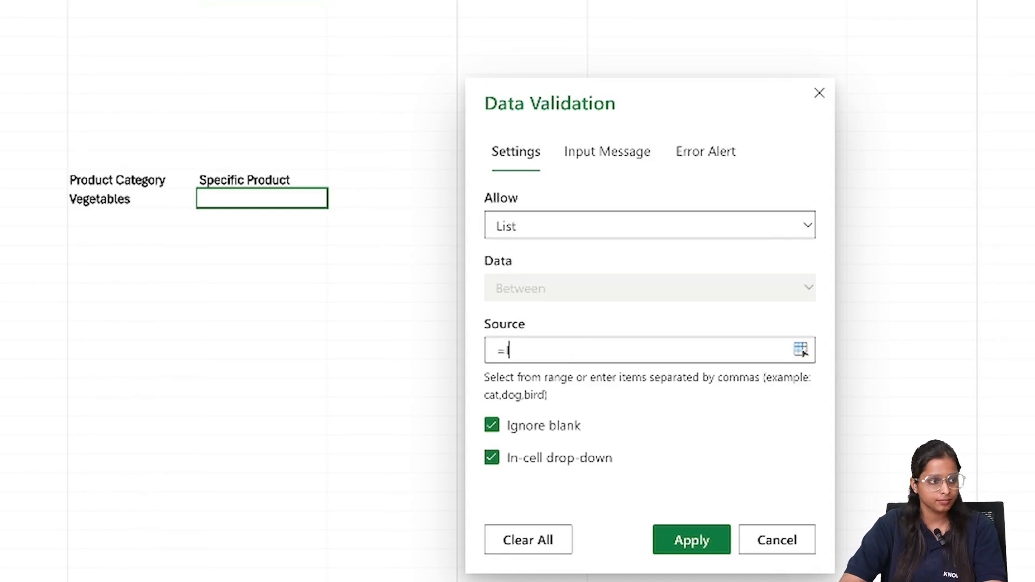
type("INDIRECT(")
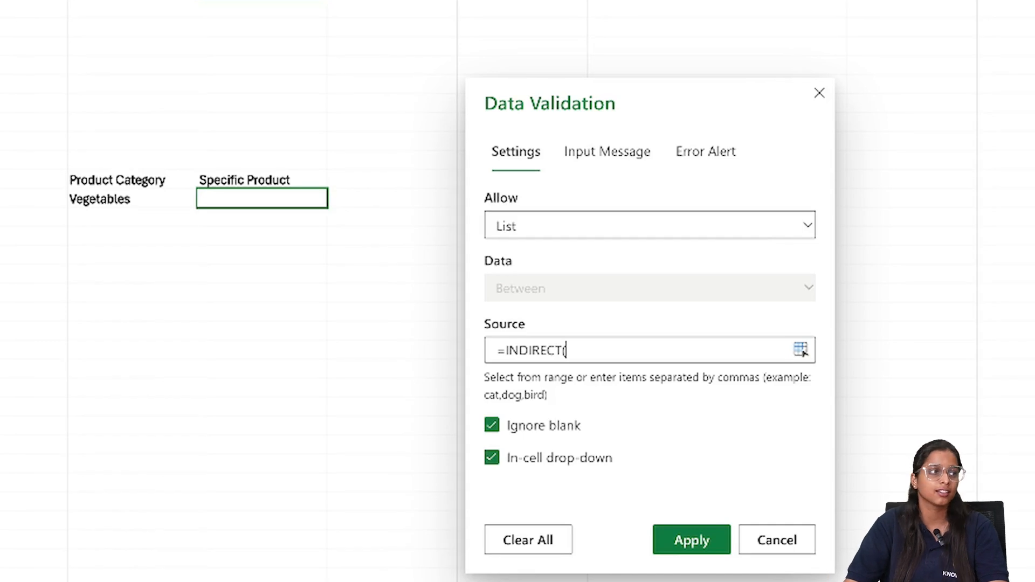
left_click(105, 201)
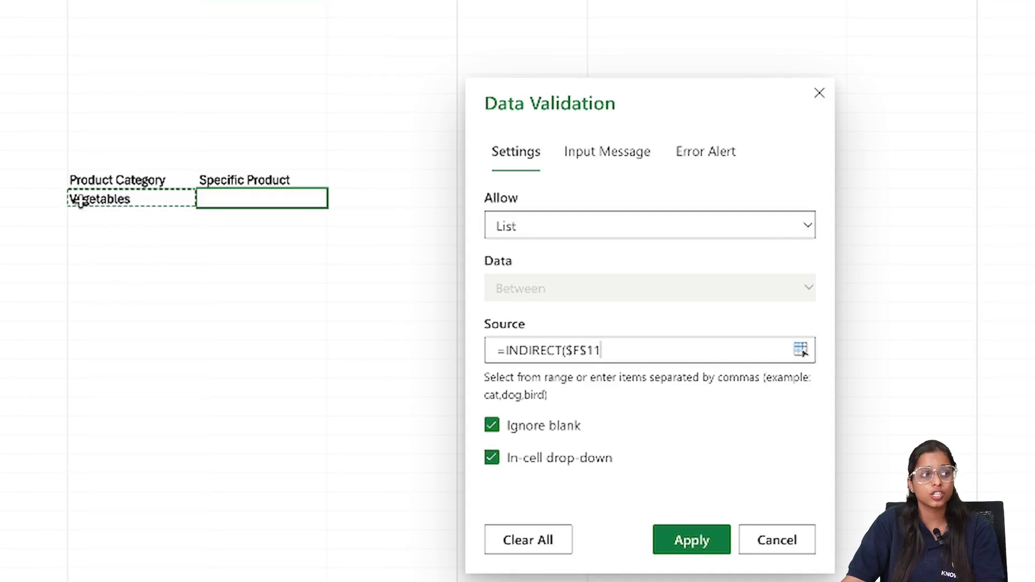
type(")")
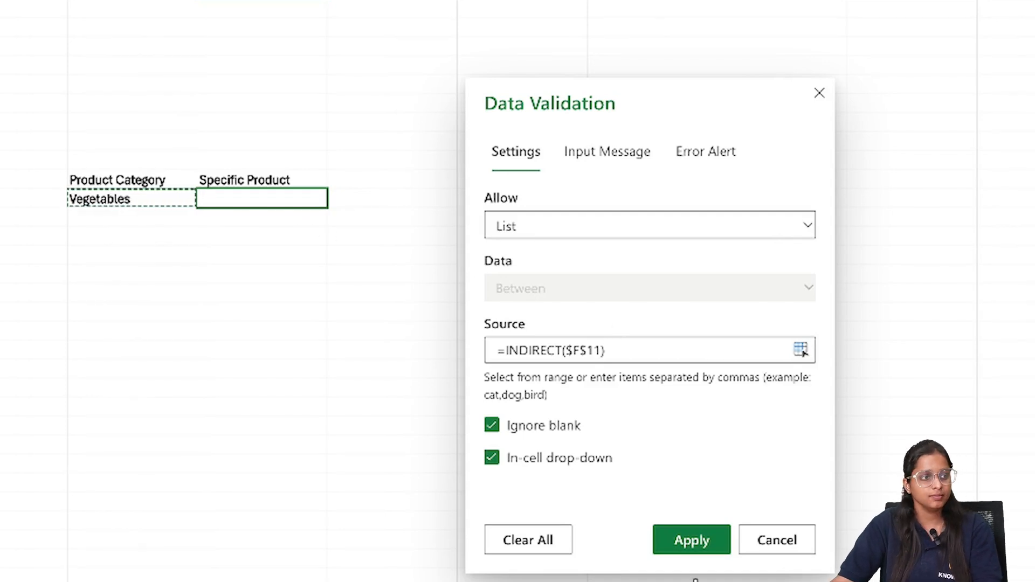
left_click(696, 542)
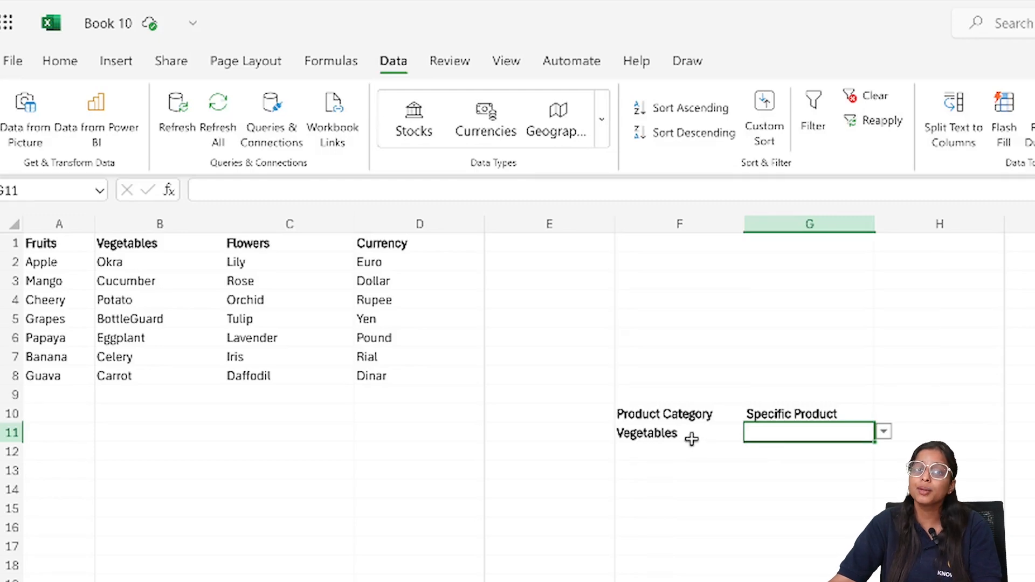
Open the list of specific products in cell G11 to check its choices.
left_click(884, 433)
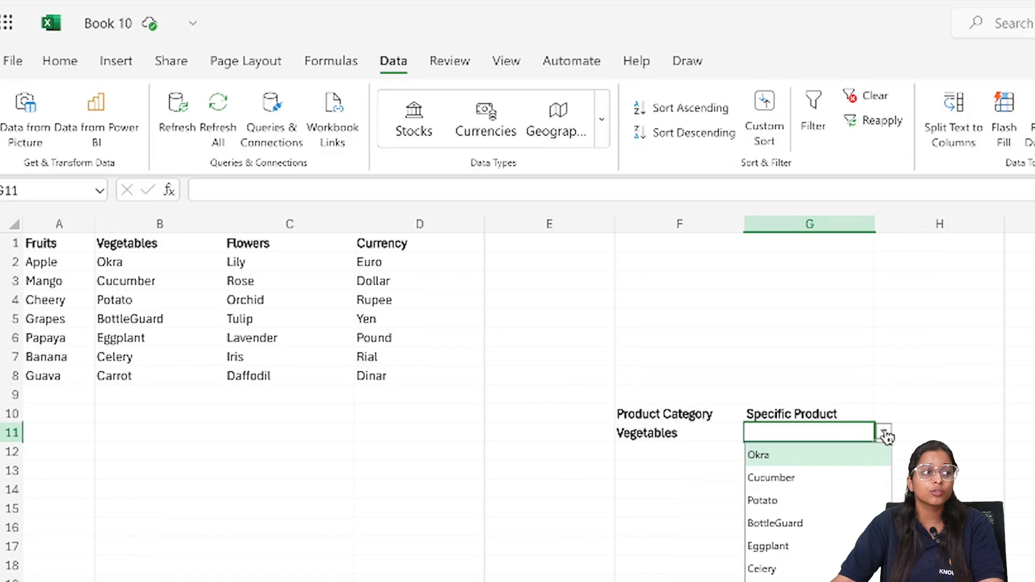